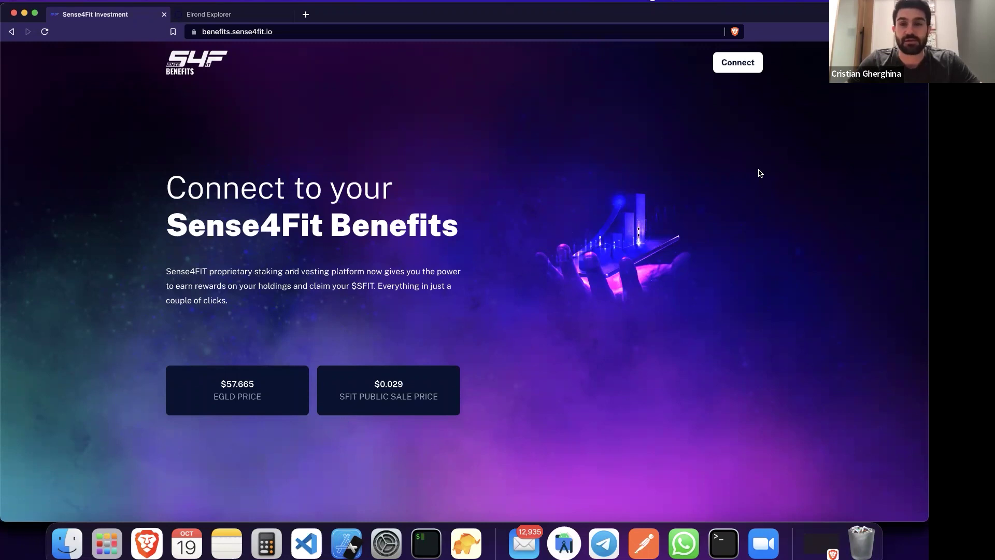
- Connect through Elrond Web Wallet by dropping sense4fit-test-wallet.pem onto the PEM tab
{"action": "left_click", "coordinate": [739, 67]}
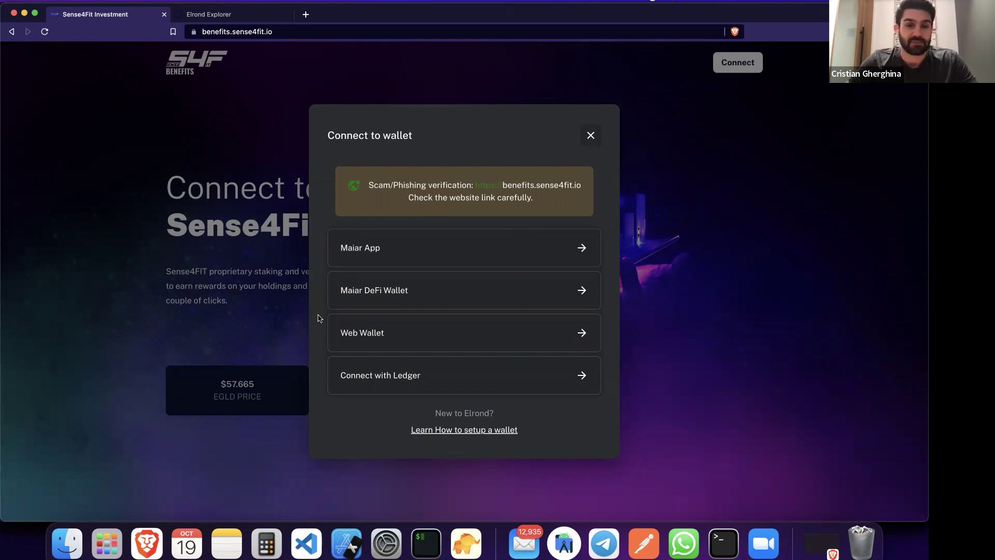
{"action": "left_click", "coordinate": [364, 340]}
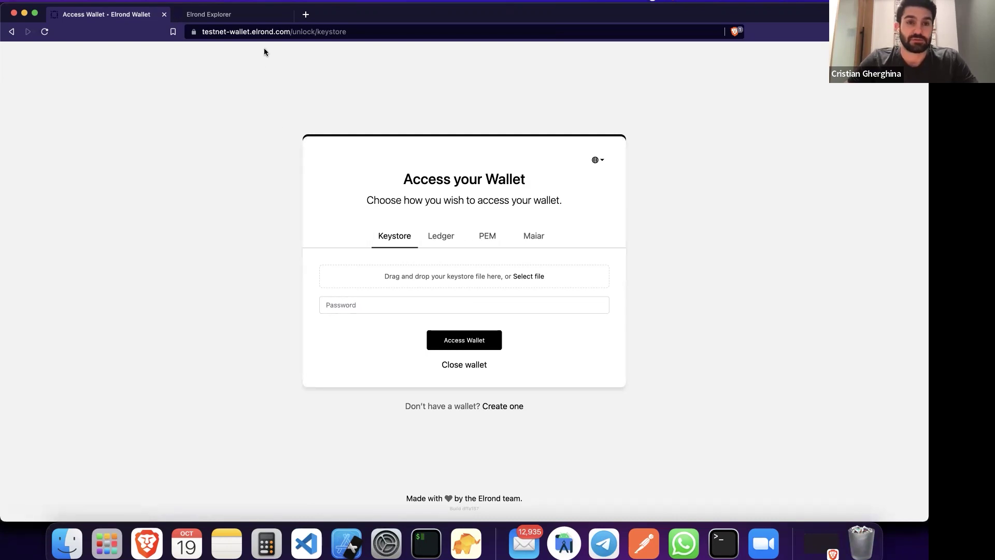
{"action": "left_click", "coordinate": [490, 239]}
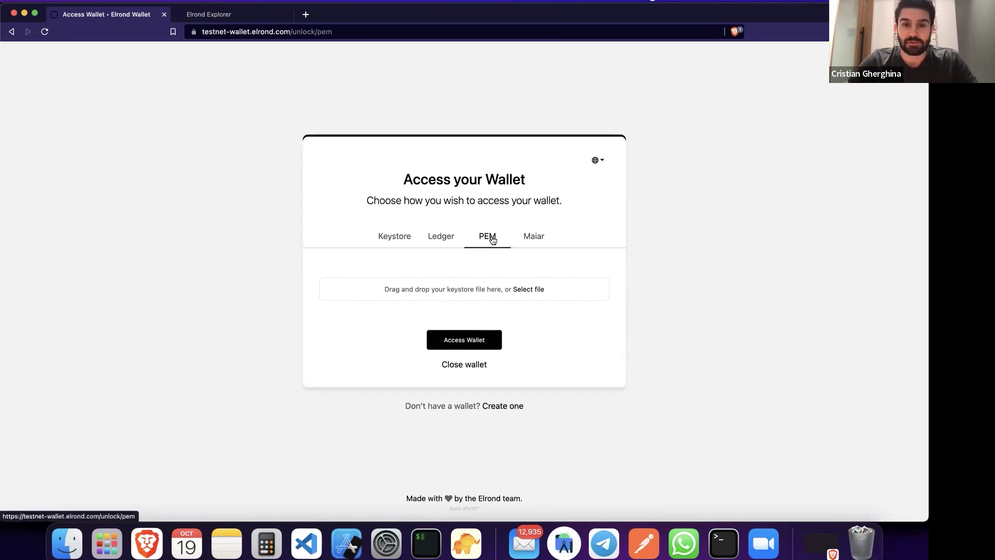
{"action": "left_click", "coordinate": [67, 540]}
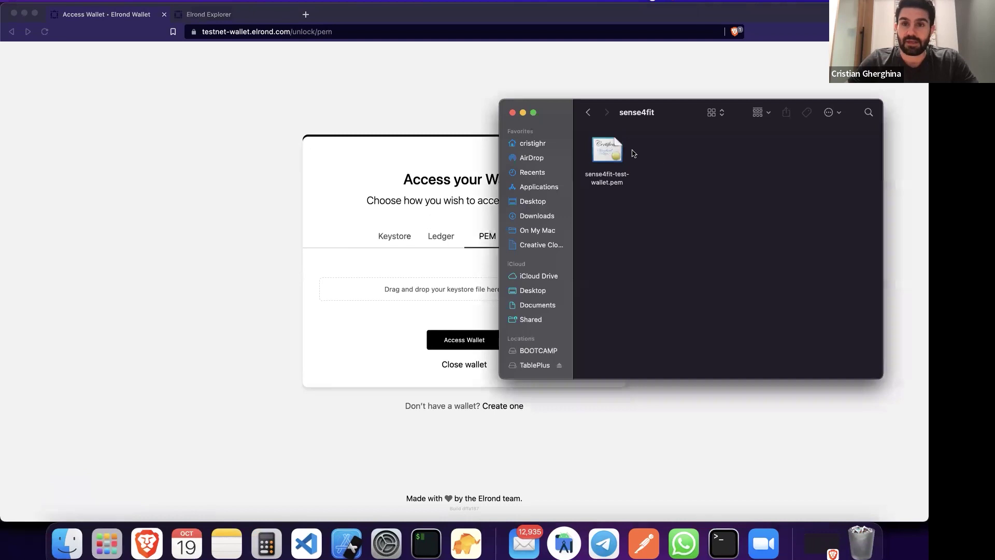
{"action": "left_click_drag", "start_coordinate": [606, 152], "coordinate": [409, 286]}
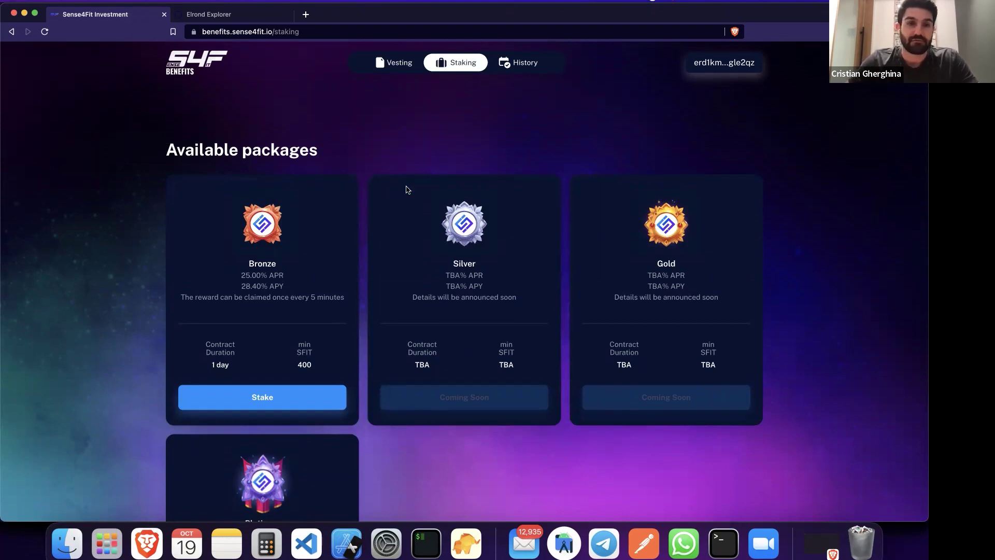
{"action": "scroll", "coordinate": [406, 190], "scroll_direction": "down", "scroll_amount": 1}
{"action": "scroll", "coordinate": [406, 189], "scroll_direction": "up", "scroll_amount": 1}
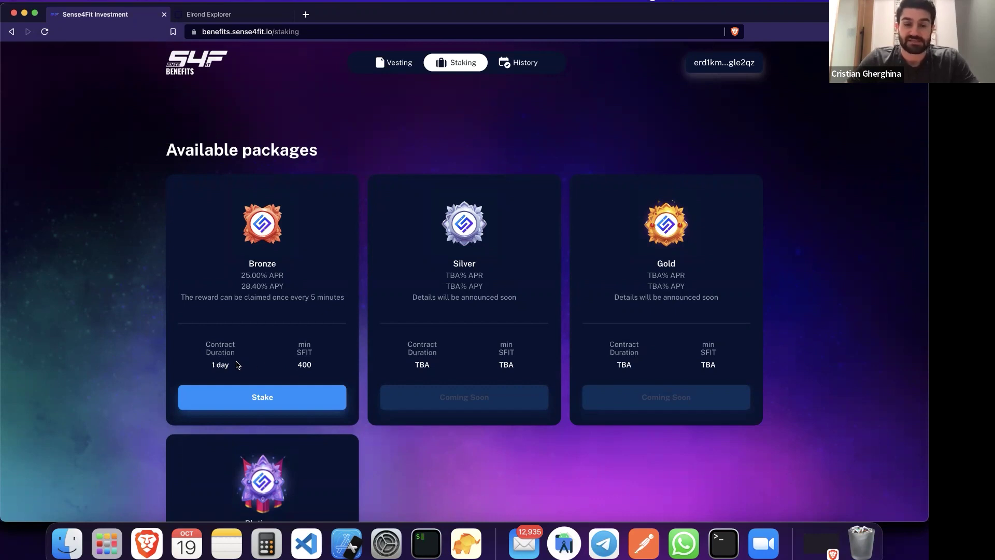
{"action": "scroll", "coordinate": [346, 359], "scroll_direction": "down", "scroll_amount": 3}
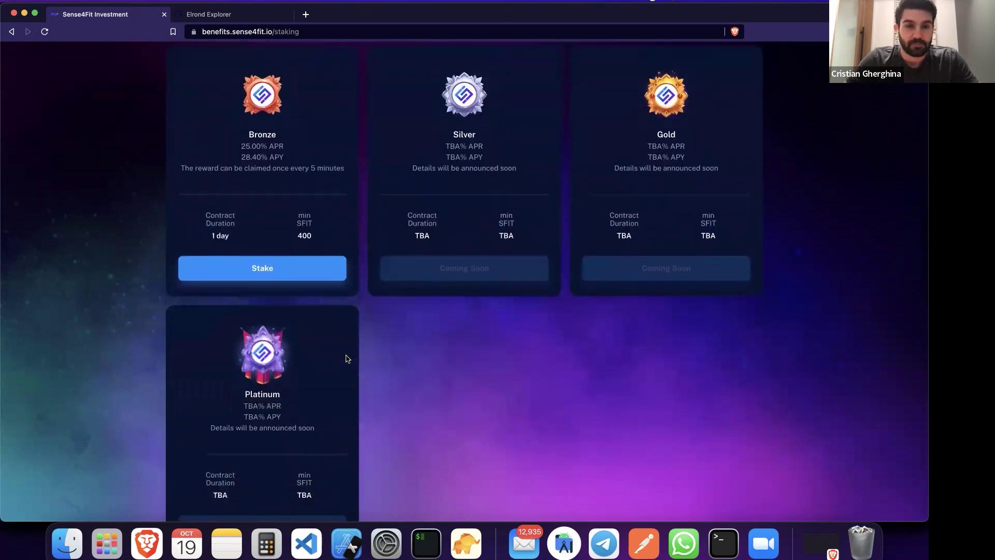
{"action": "scroll", "coordinate": [346, 358], "scroll_direction": "down", "scroll_amount": 4}
{"action": "scroll", "coordinate": [346, 358], "scroll_direction": "down", "scroll_amount": 2}
{"action": "scroll", "coordinate": [347, 358], "scroll_direction": "down", "scroll_amount": 2}
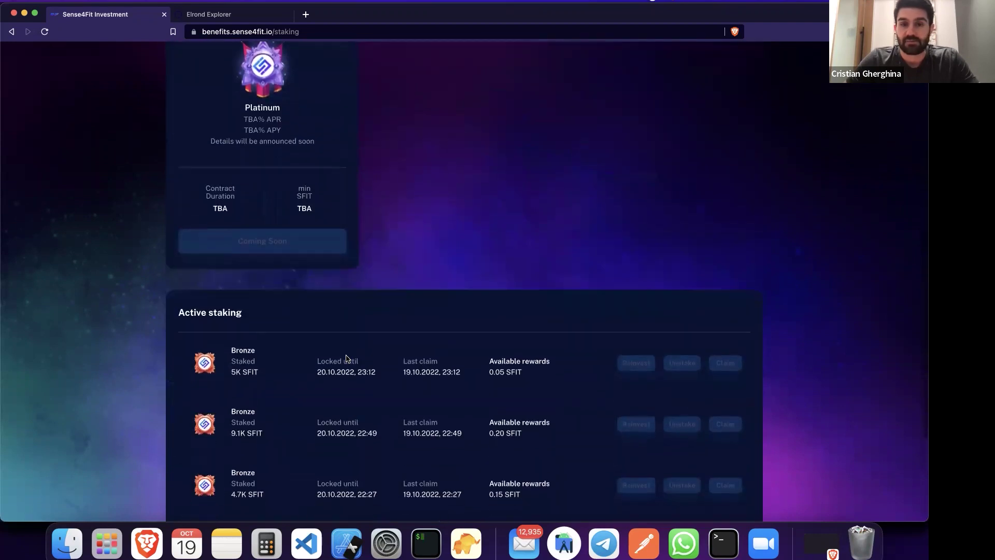
{"action": "scroll", "coordinate": [345, 359], "scroll_direction": "down", "scroll_amount": 1}
{"action": "scroll", "coordinate": [346, 357], "scroll_direction": "up", "scroll_amount": 3}
{"action": "scroll", "coordinate": [346, 357], "scroll_direction": "up", "scroll_amount": 4}
{"action": "scroll", "coordinate": [346, 358], "scroll_direction": "up", "scroll_amount": 1}
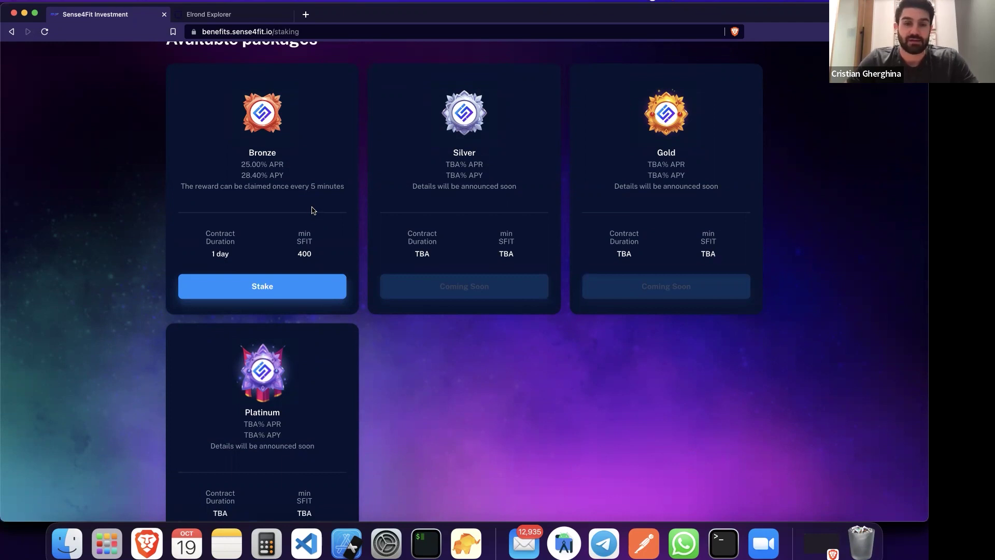
{"action": "scroll", "coordinate": [416, 289], "scroll_direction": "down", "scroll_amount": 1}
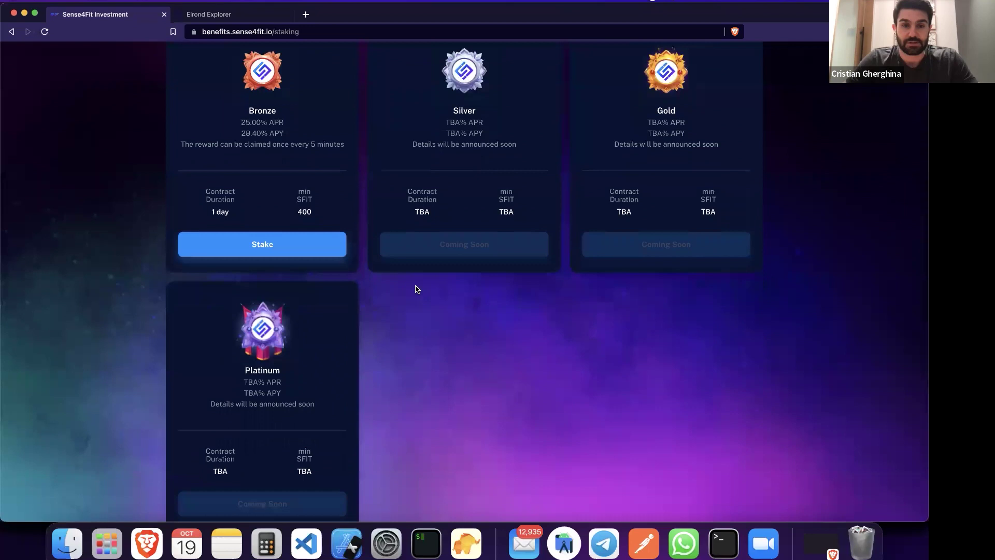
{"action": "scroll", "coordinate": [416, 289], "scroll_direction": "down", "scroll_amount": 4}
{"action": "scroll", "coordinate": [415, 288], "scroll_direction": "down", "scroll_amount": 4}
{"action": "scroll", "coordinate": [416, 288], "scroll_direction": "down", "scroll_amount": 2}
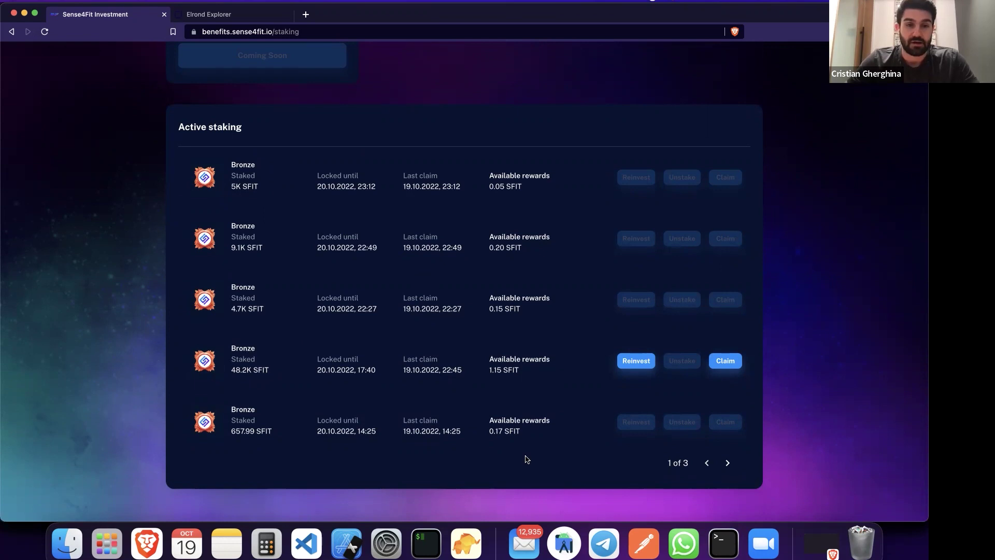
- Move the Active staking list to page 2 of 3
{"action": "left_click", "coordinate": [727, 463]}
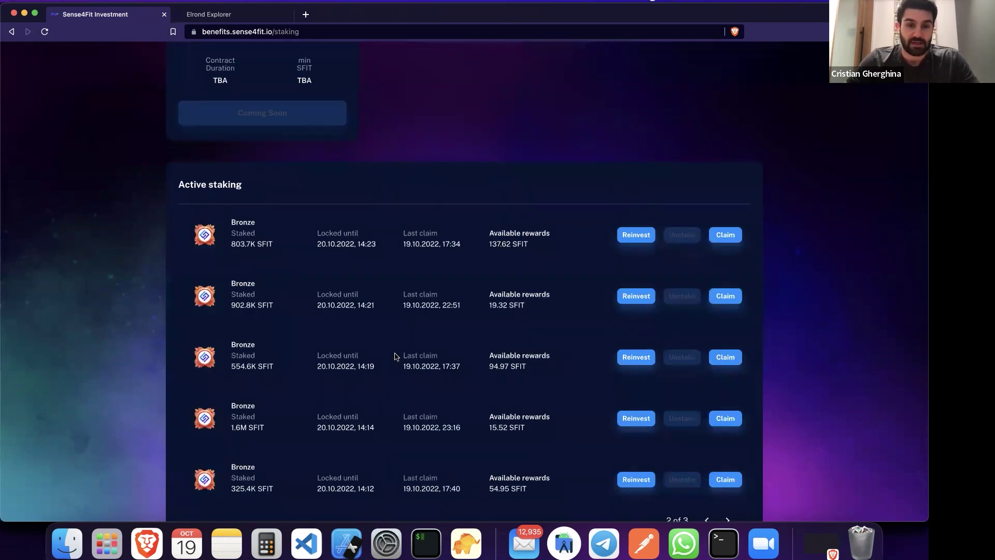
{"action": "scroll", "coordinate": [395, 357], "scroll_direction": "down", "scroll_amount": 2}
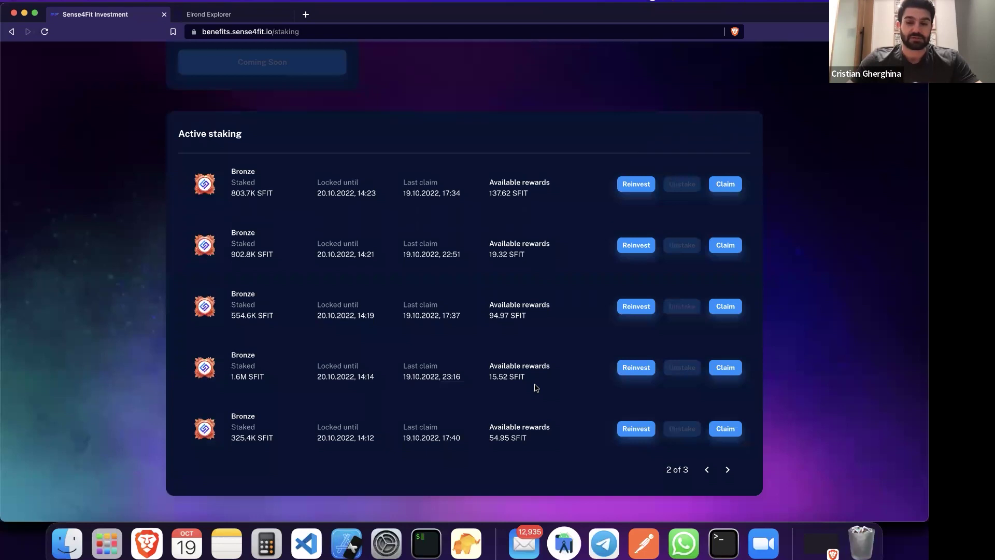
- Reinvest the 1.6M SFIT stake's rewards, unlocking with the PEM file and signing the transaction
{"action": "left_click", "coordinate": [643, 373]}
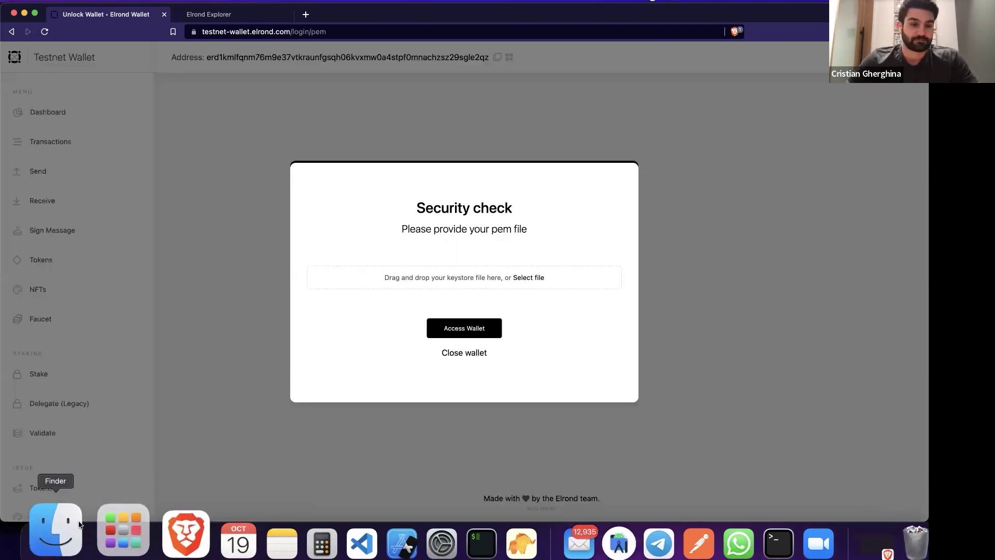
{"action": "left_click", "coordinate": [58, 529]}
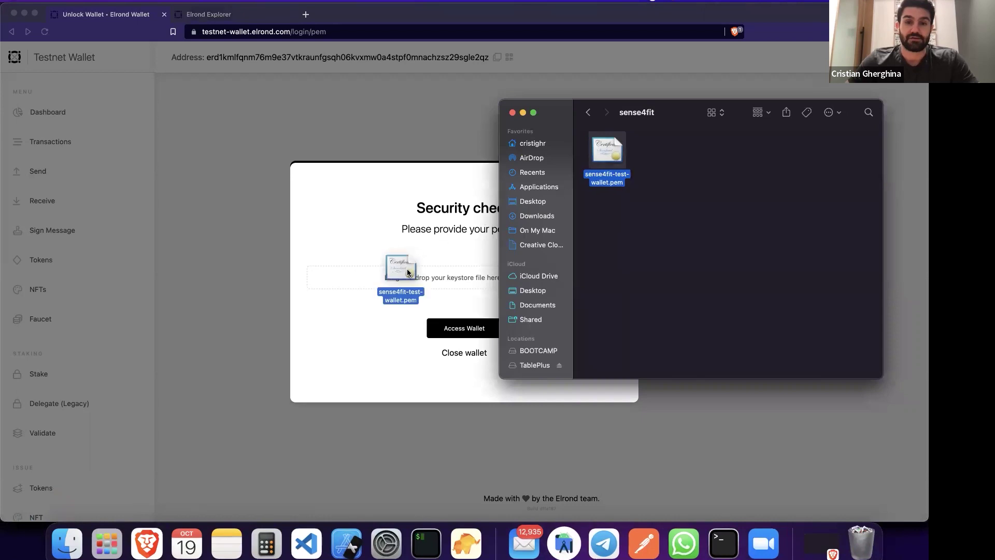
{"action": "left_click_drag", "start_coordinate": [407, 272], "coordinate": [405, 274]}
{"action": "left_click", "coordinate": [464, 328]}
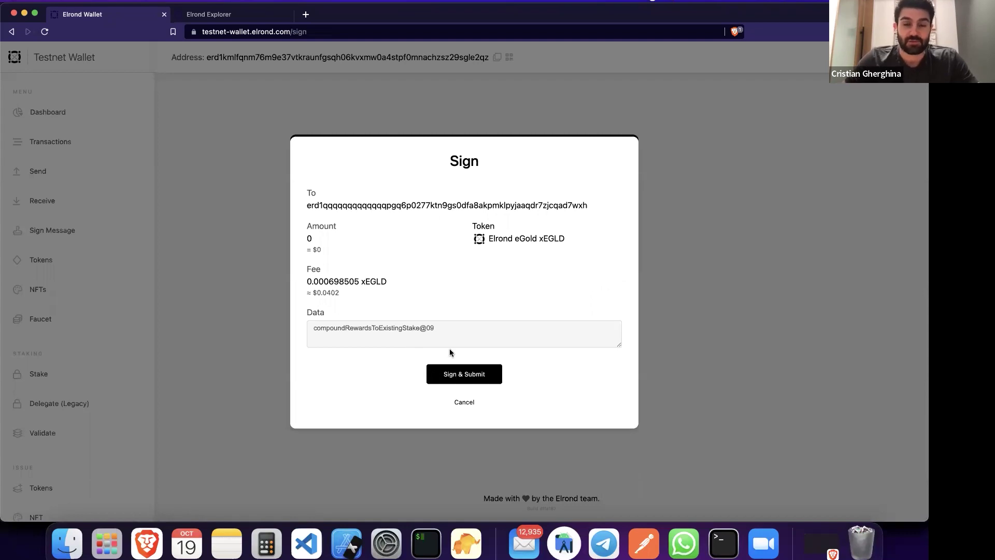
{"action": "left_click", "coordinate": [486, 375]}
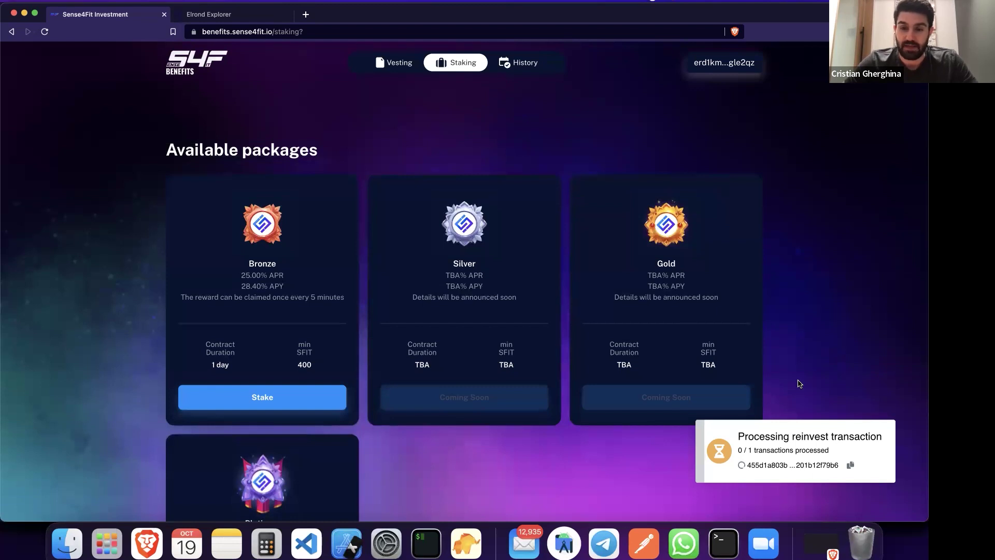
- Look up the reinvest transaction hash in Elrond Explorer, then return to the Sense4Fit tab
{"action": "left_click", "coordinate": [850, 466]}
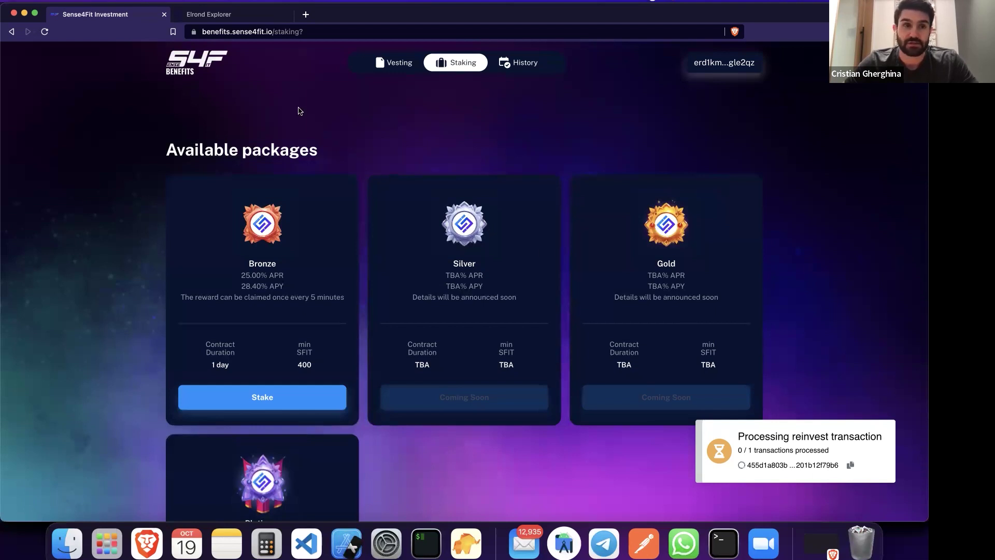
{"action": "left_click", "coordinate": [208, 15]}
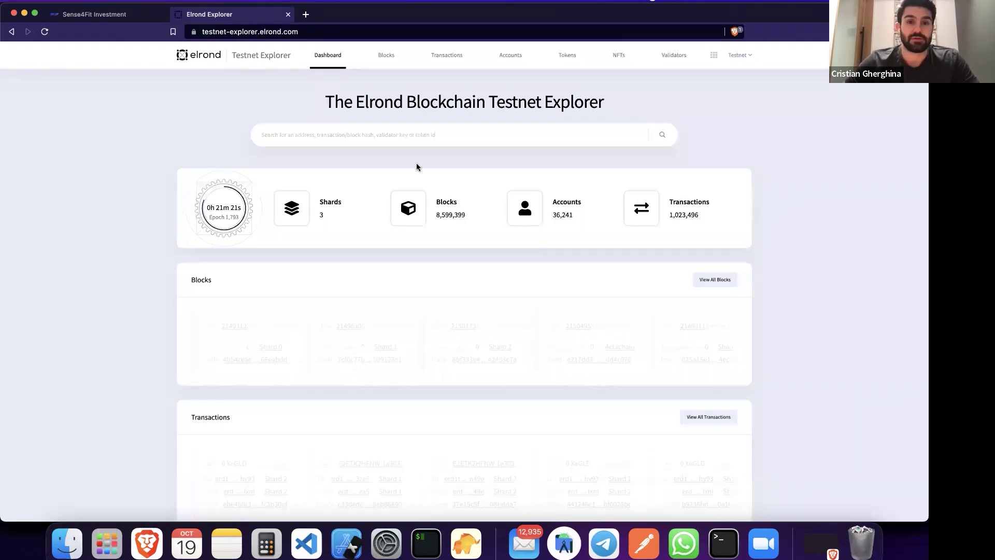
{"action": "left_click", "coordinate": [414, 137]}
{"action": "key", "text": "super+v"}
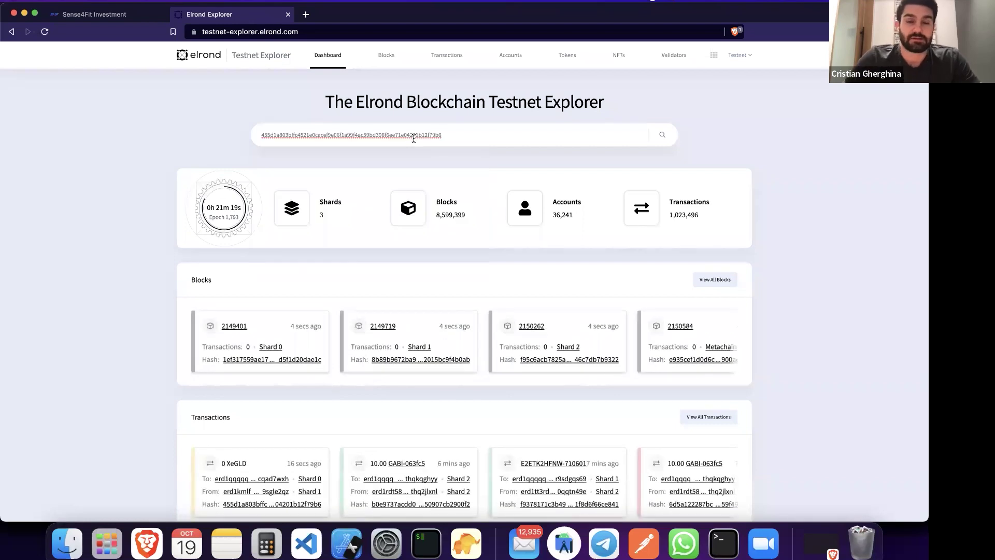
{"action": "key", "text": "Return"}
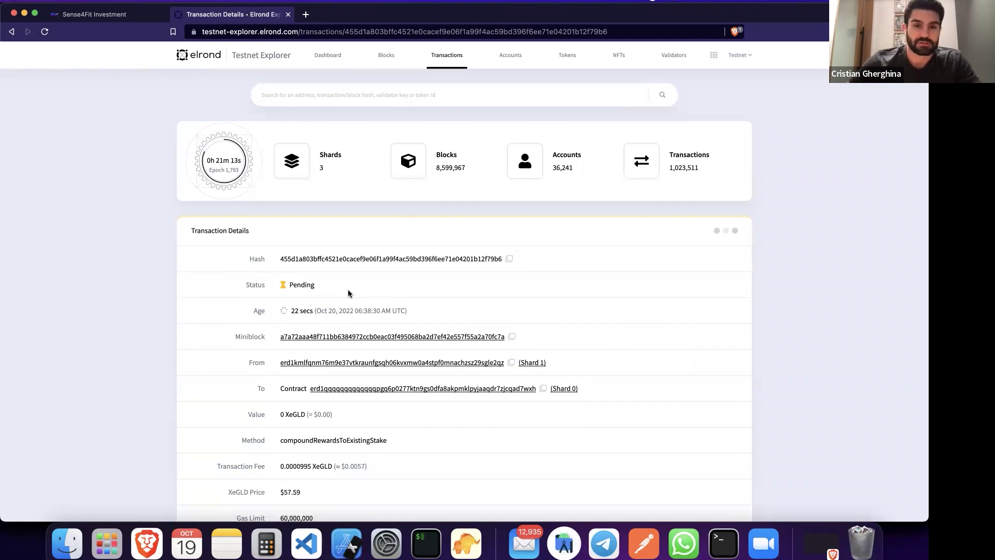
{"action": "scroll", "coordinate": [348, 293], "scroll_direction": "down", "scroll_amount": 4}
{"action": "scroll", "coordinate": [348, 293], "scroll_direction": "down", "scroll_amount": 1}
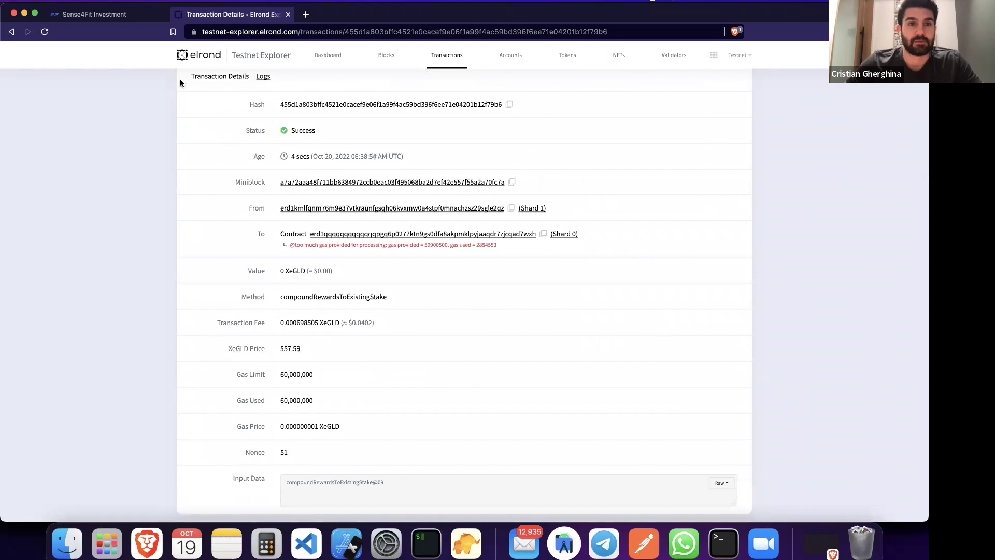
{"action": "left_click", "coordinate": [123, 16]}
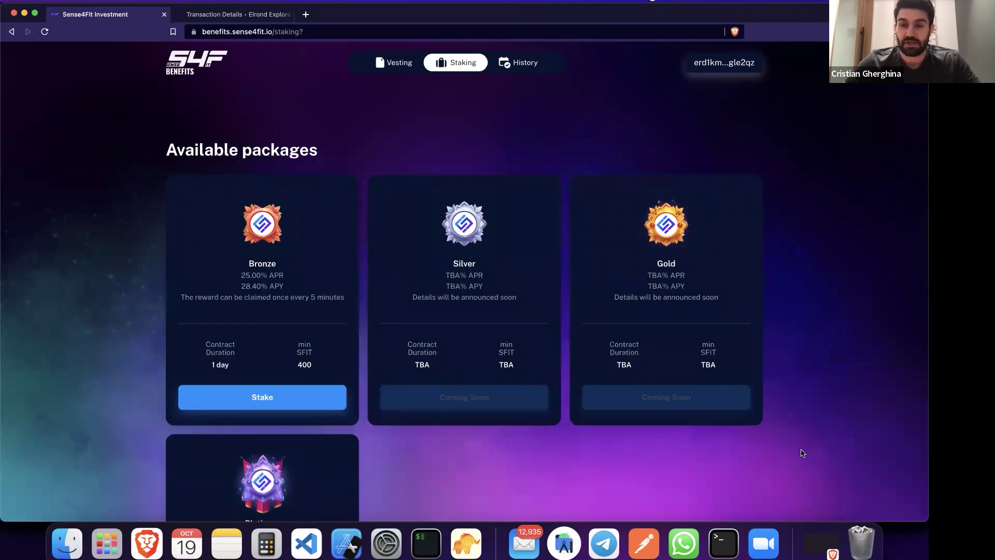
{"action": "scroll", "coordinate": [802, 453], "scroll_direction": "down", "scroll_amount": 3}
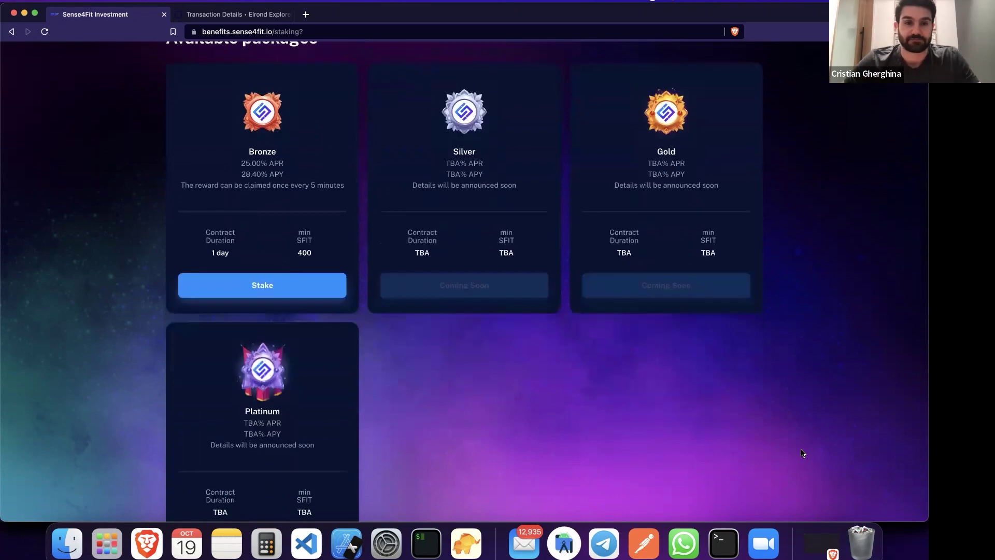
{"action": "scroll", "coordinate": [802, 453], "scroll_direction": "down", "scroll_amount": 5}
{"action": "scroll", "coordinate": [802, 453], "scroll_direction": "down", "scroll_amount": 4}
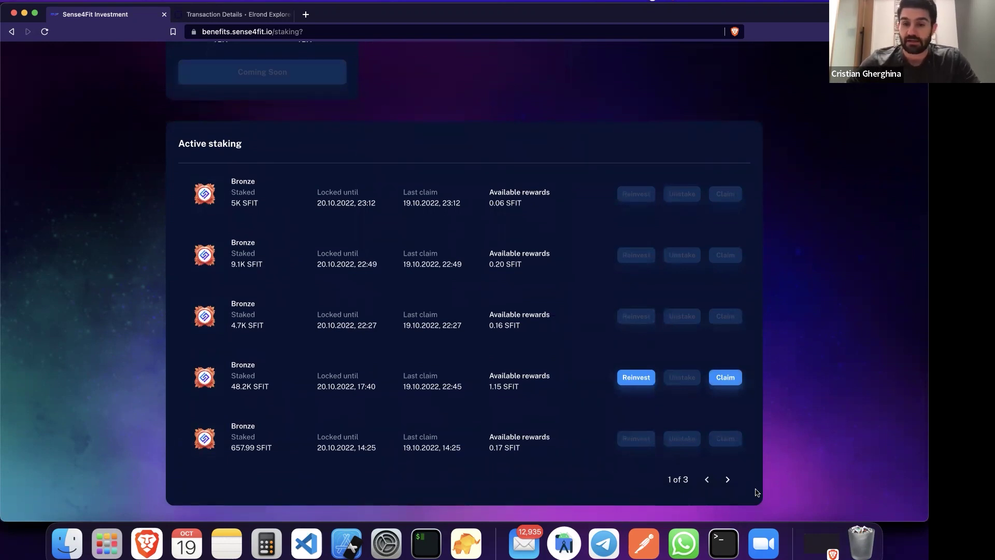
- Move the Active staking list to page 2 of 3 to see the 1.6M SFIT stake
{"action": "left_click", "coordinate": [729, 481]}
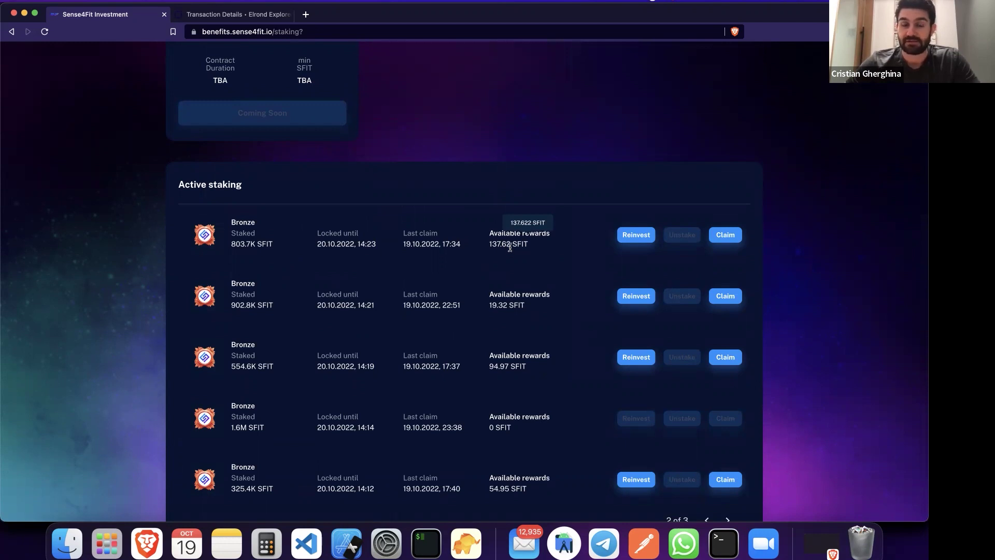
- Claim the 803.7K SFIT stake's rewards, unlocking with sense4fit-test-wallet.pem and signing claimRewards
{"action": "left_click", "coordinate": [725, 234]}
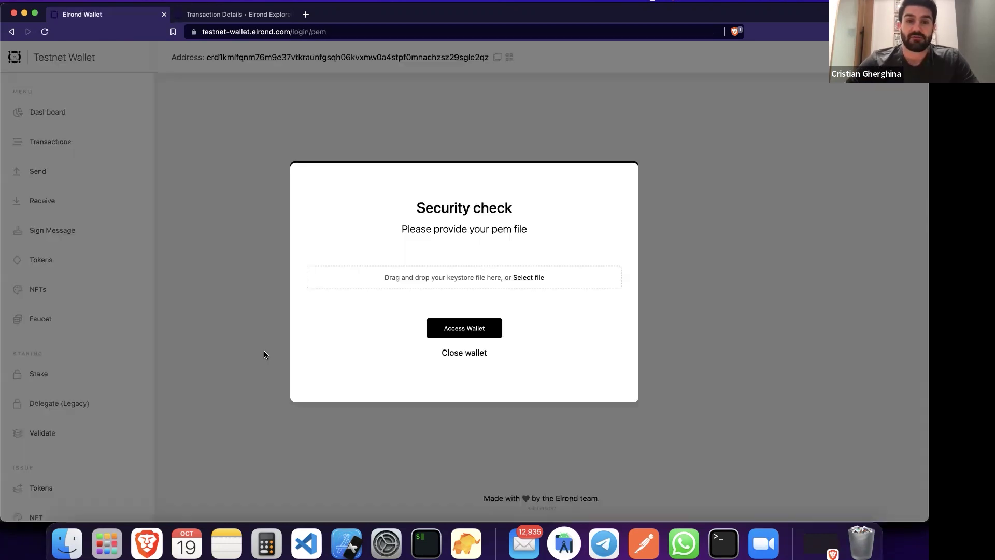
{"action": "left_click", "coordinate": [67, 543]}
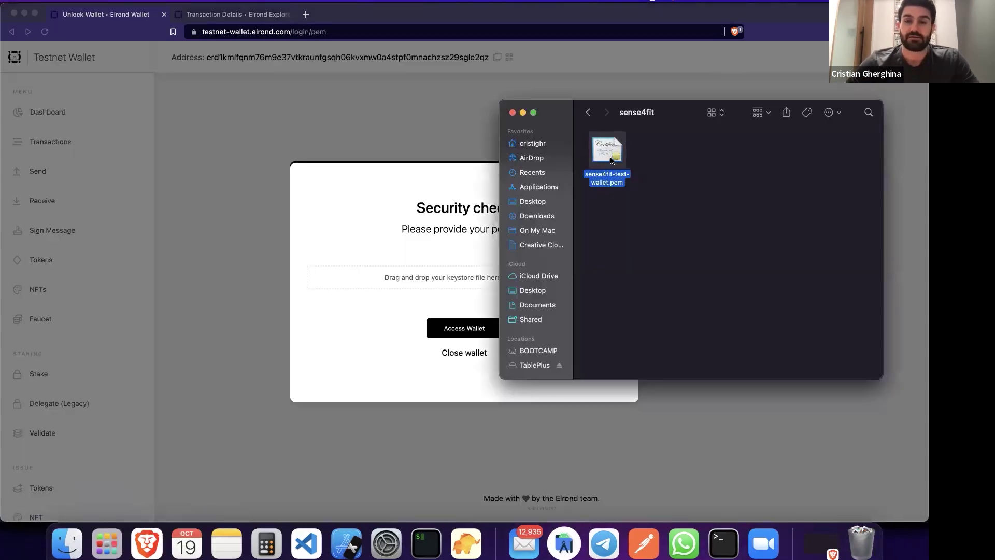
{"action": "left_click_drag", "start_coordinate": [612, 161], "coordinate": [417, 280]}
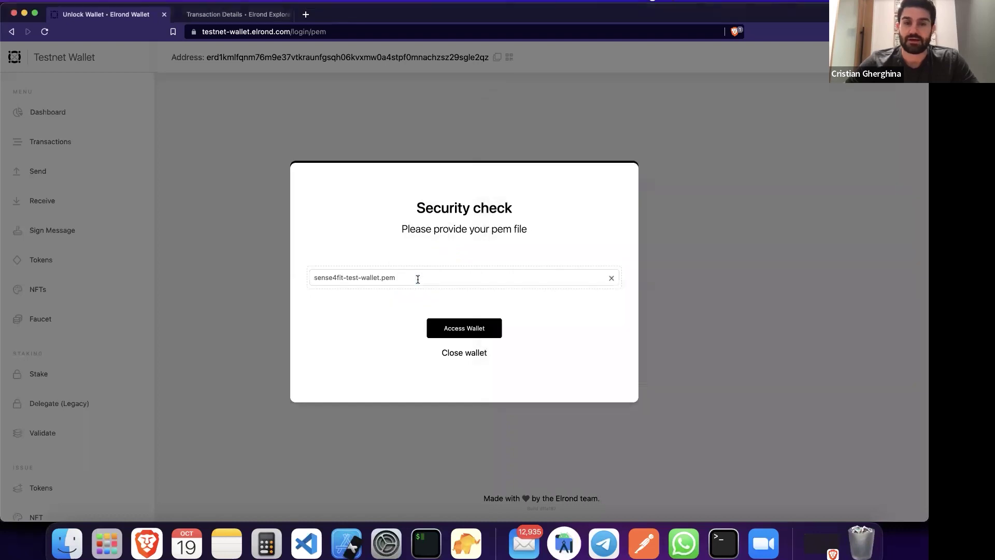
{"action": "left_click", "coordinate": [492, 331]}
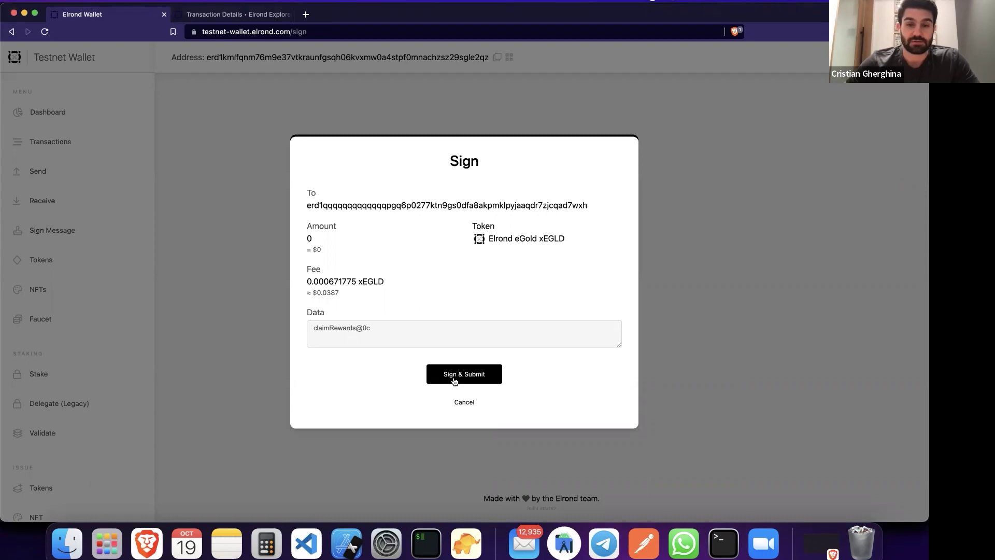
{"action": "left_click", "coordinate": [452, 378]}
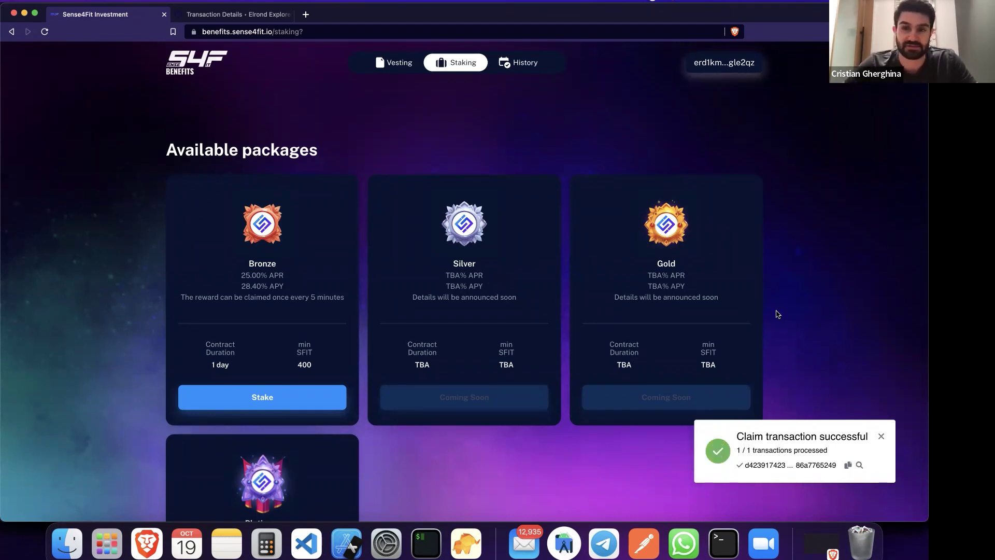
{"action": "left_click", "coordinate": [725, 66]}
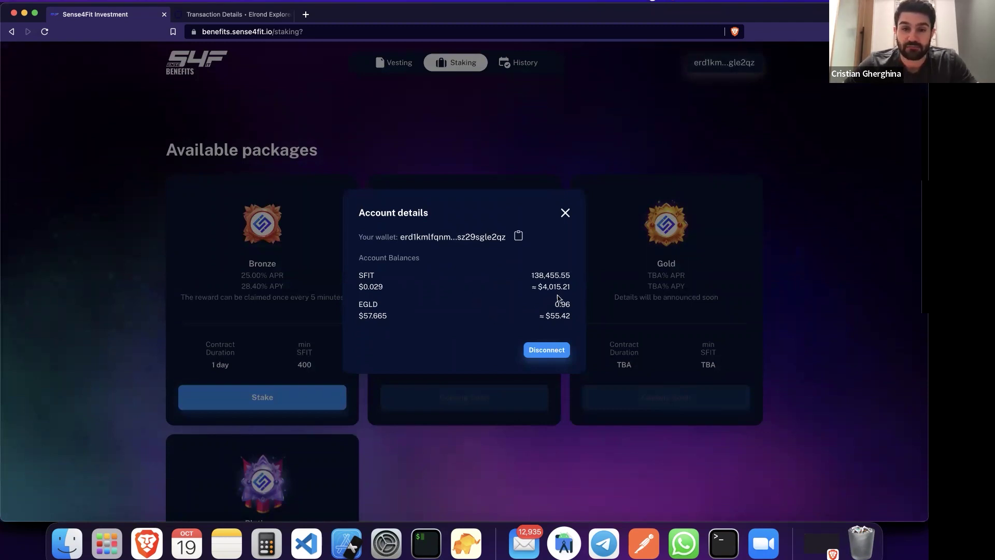
{"action": "left_click_drag", "start_coordinate": [531, 276], "coordinate": [579, 280]}
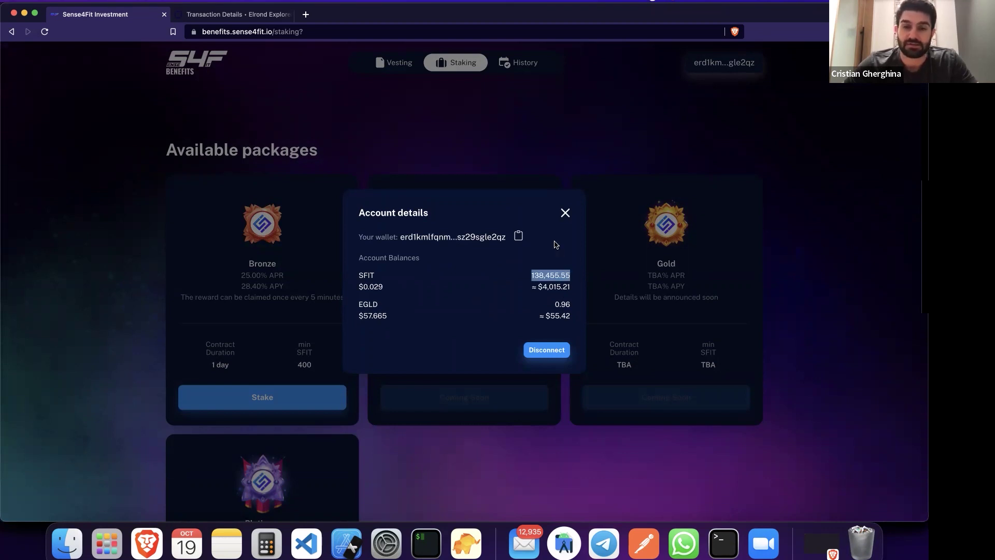
{"action": "left_click", "coordinate": [534, 319]}
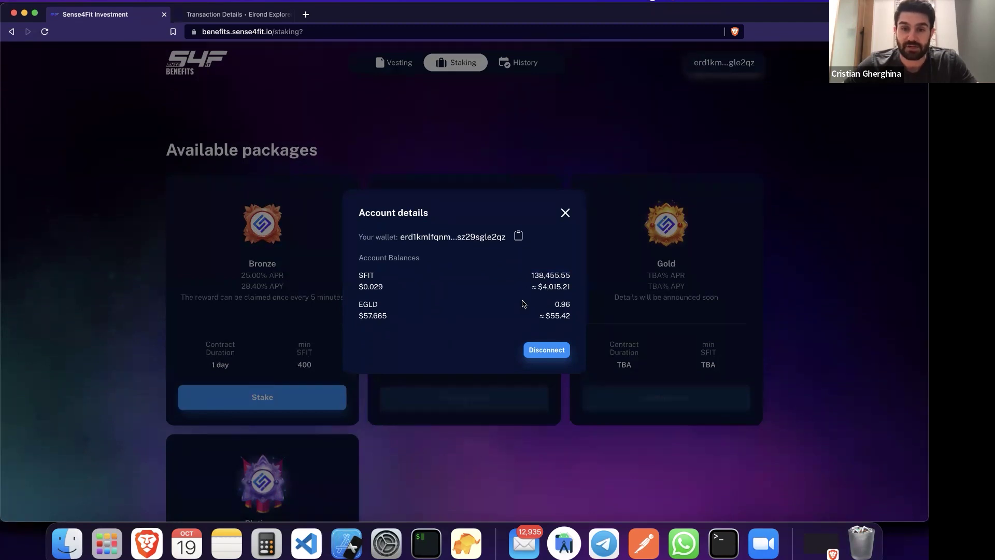
{"action": "left_click", "coordinate": [565, 214]}
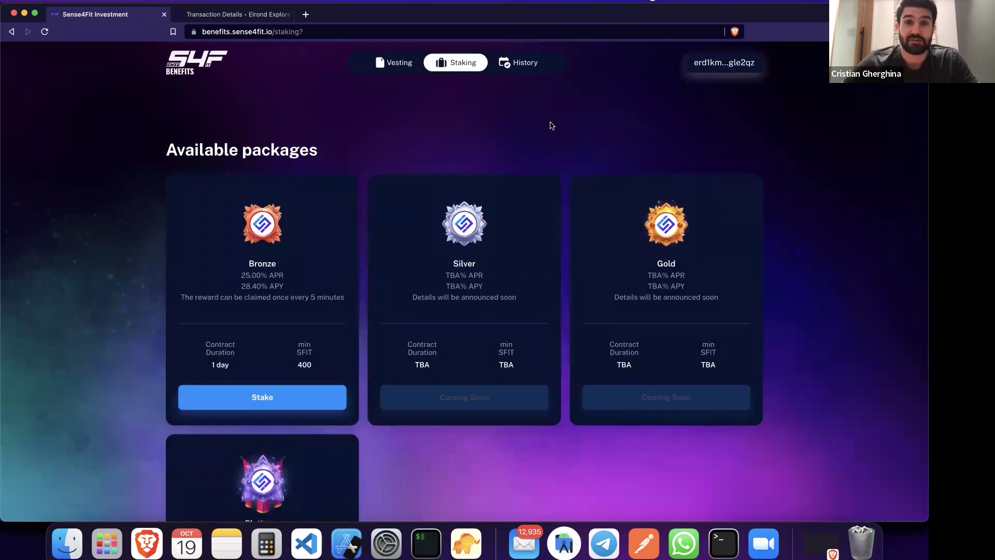
- Page through the 25 History transactions to rows 21–25, then open the Vesting page
{"action": "left_click", "coordinate": [526, 64]}
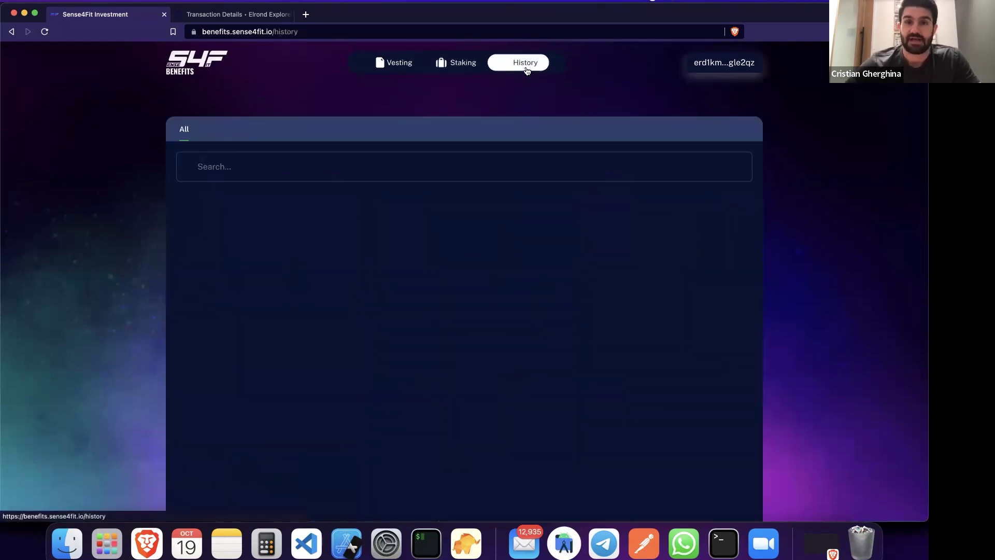
{"action": "scroll", "coordinate": [456, 273], "scroll_direction": "down", "scroll_amount": 1}
{"action": "scroll", "coordinate": [456, 273], "scroll_direction": "down", "scroll_amount": 3}
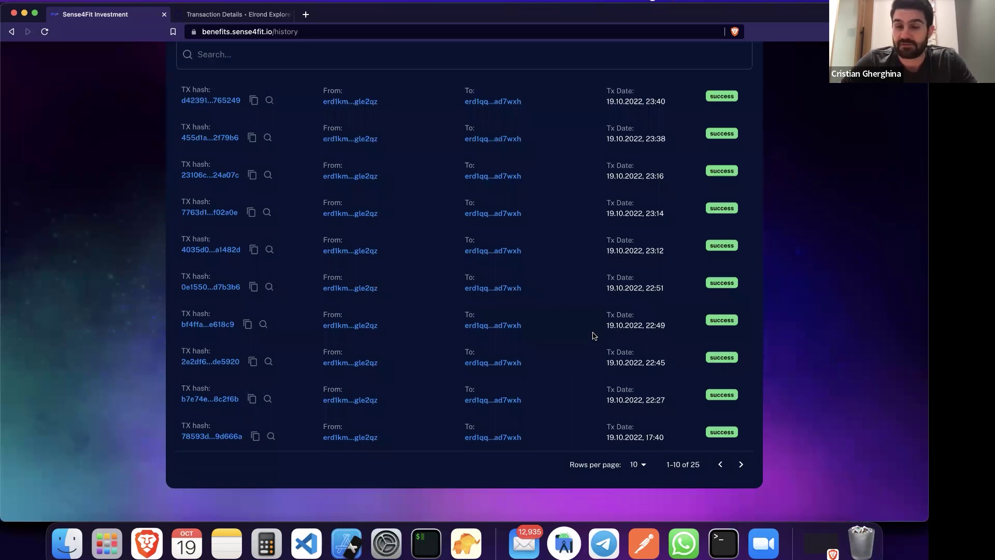
{"action": "left_click", "coordinate": [741, 464]}
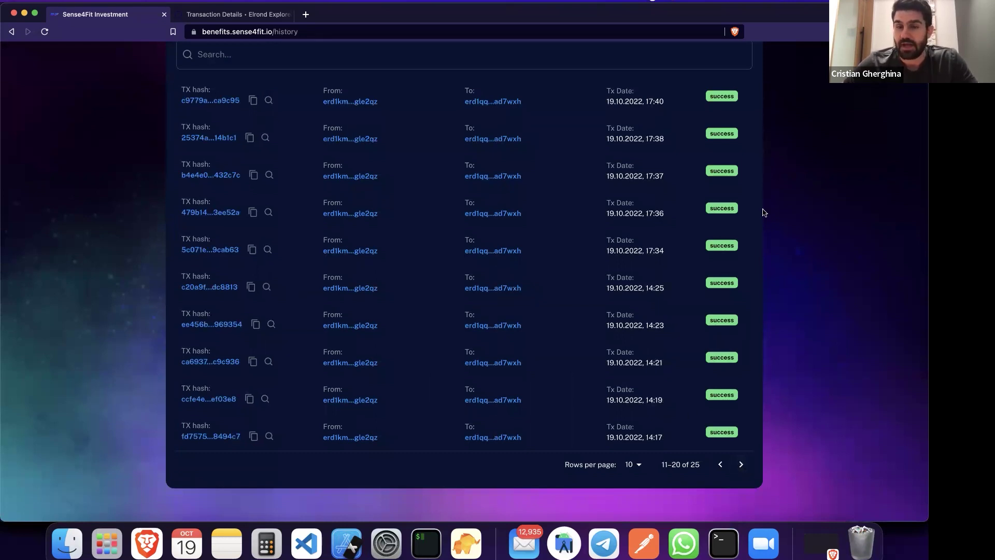
{"action": "scroll", "coordinate": [765, 213], "scroll_direction": "up", "scroll_amount": 2}
{"action": "left_click", "coordinate": [741, 504]}
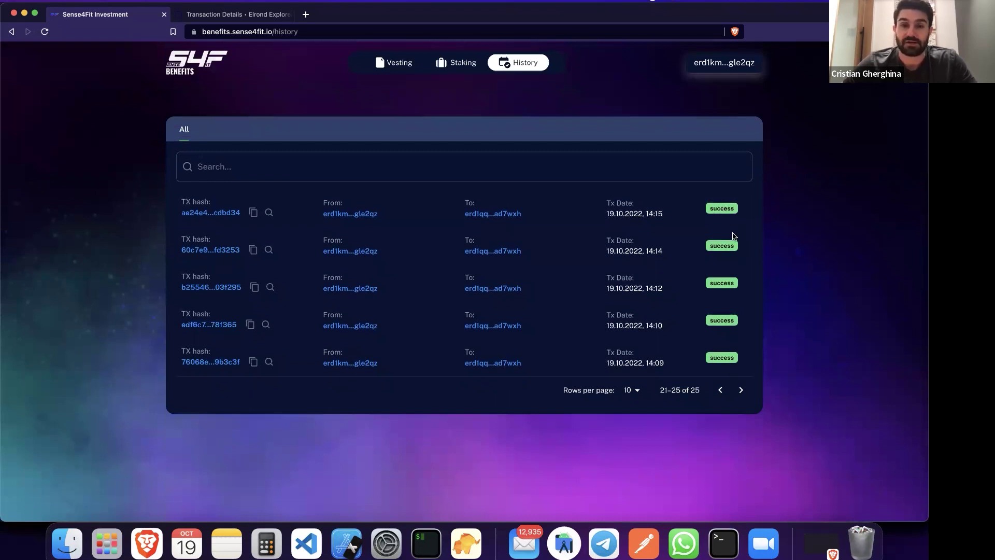
{"action": "left_click", "coordinate": [398, 71]}
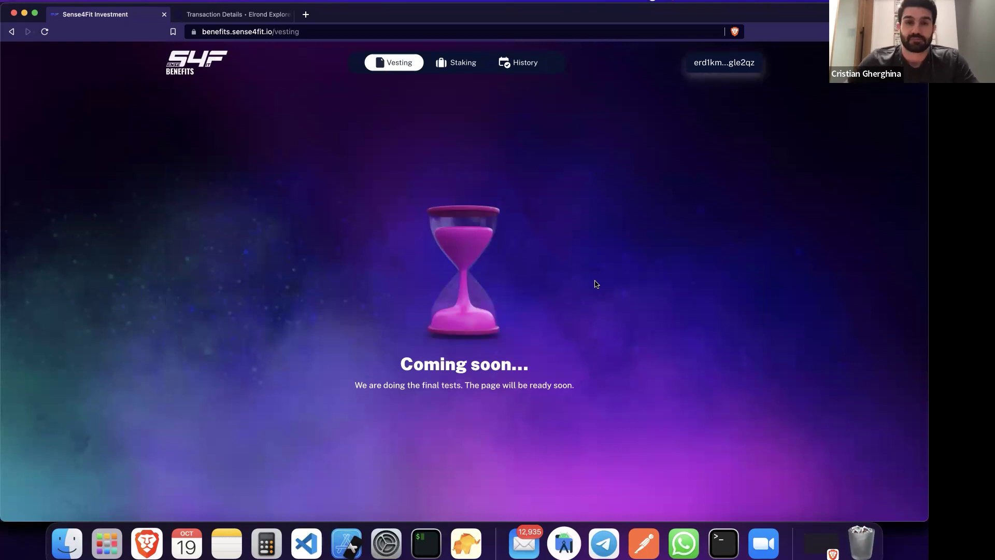
- Open the Staking tab with Bronze at 25% APR and Silver and Gold TBA
{"action": "left_click", "coordinate": [467, 64]}
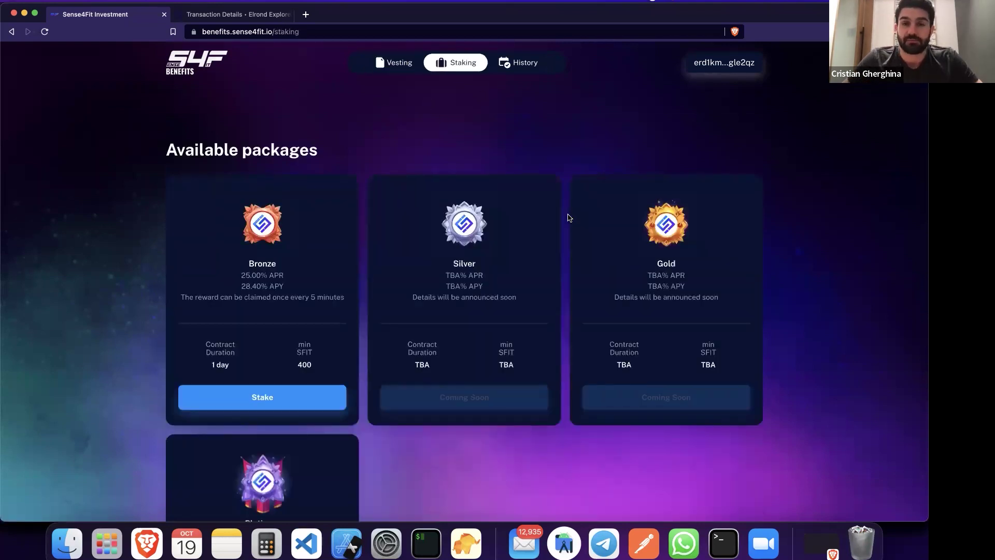